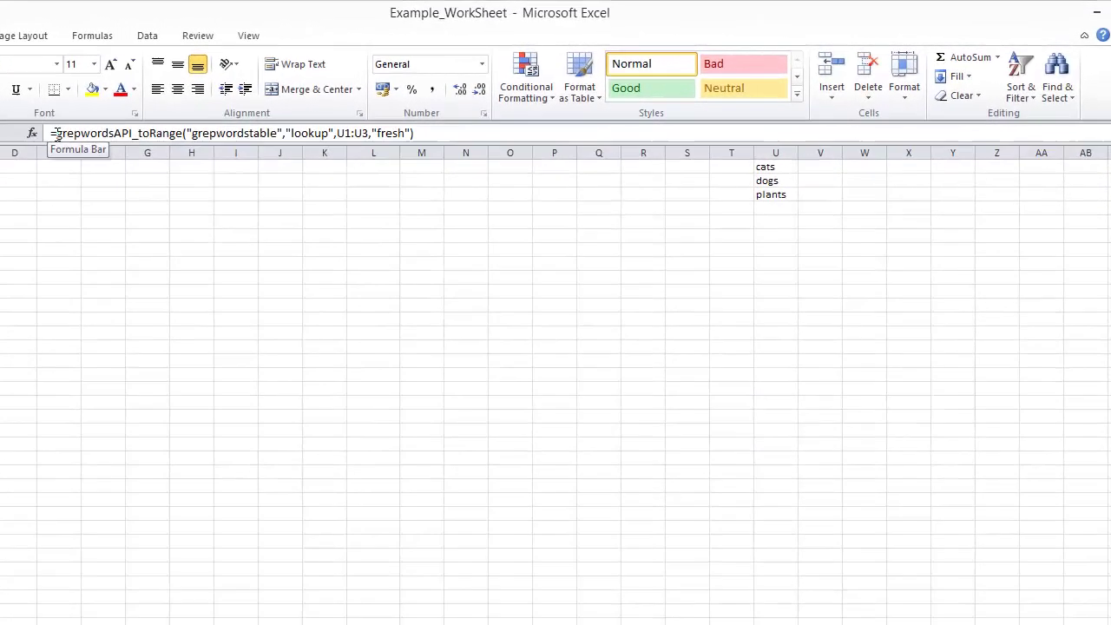
Examine the grepwordsAPI_toRange formula part by part: the function name, the "grepwordstable" table name and the "lookup" argument
left_click_drag(189, 117, 217, 119)
left_click_drag(93, 137, 134, 136)
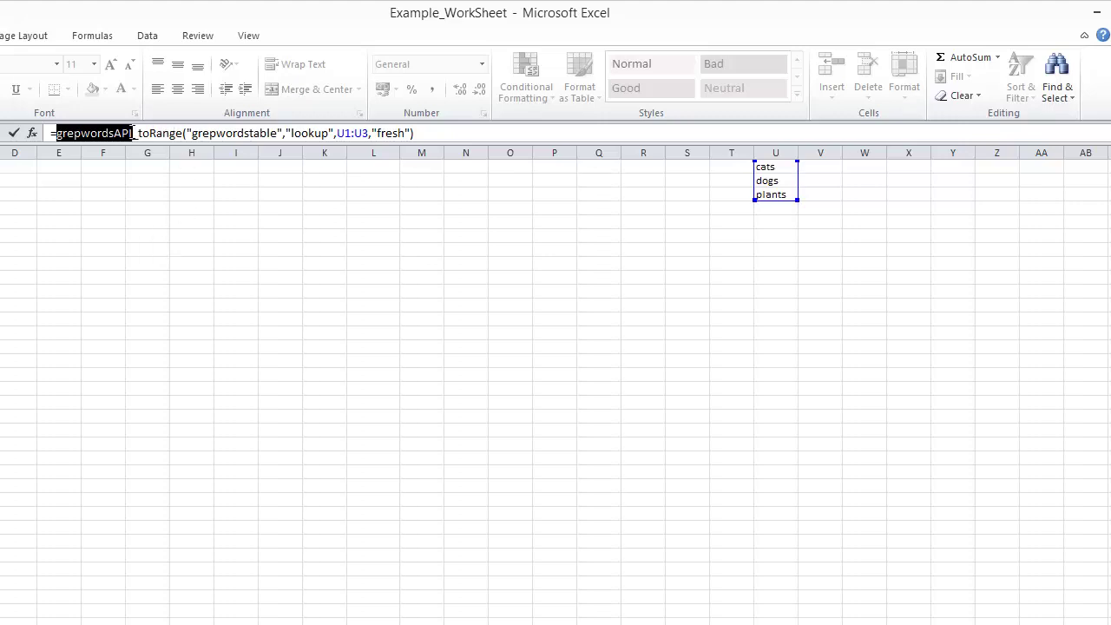
left_click_drag(133, 133, 183, 133)
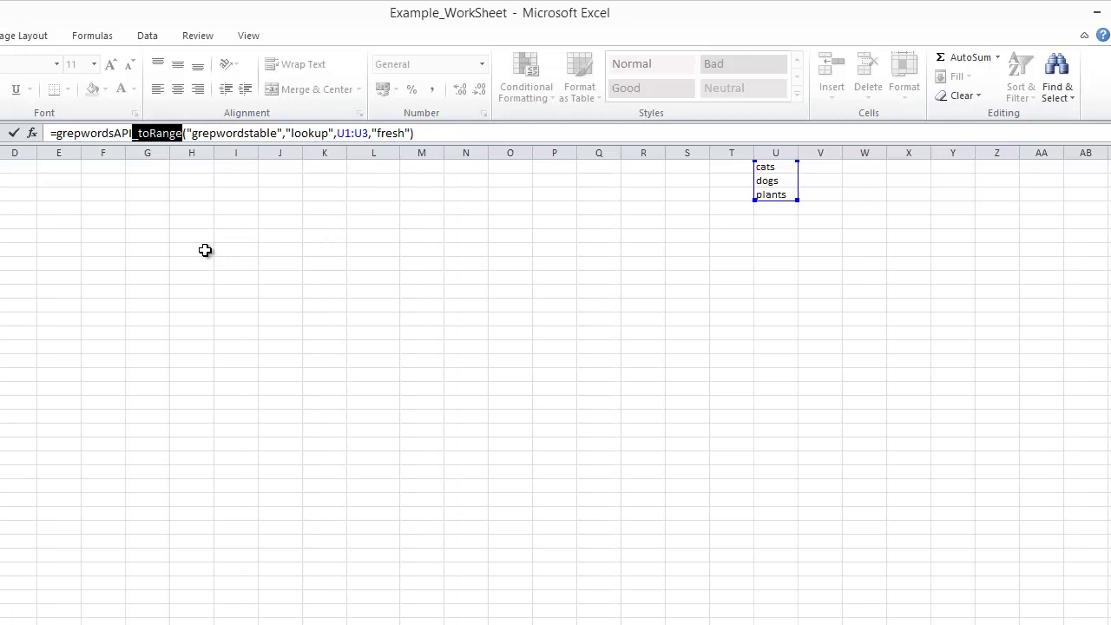
left_click(287, 133)
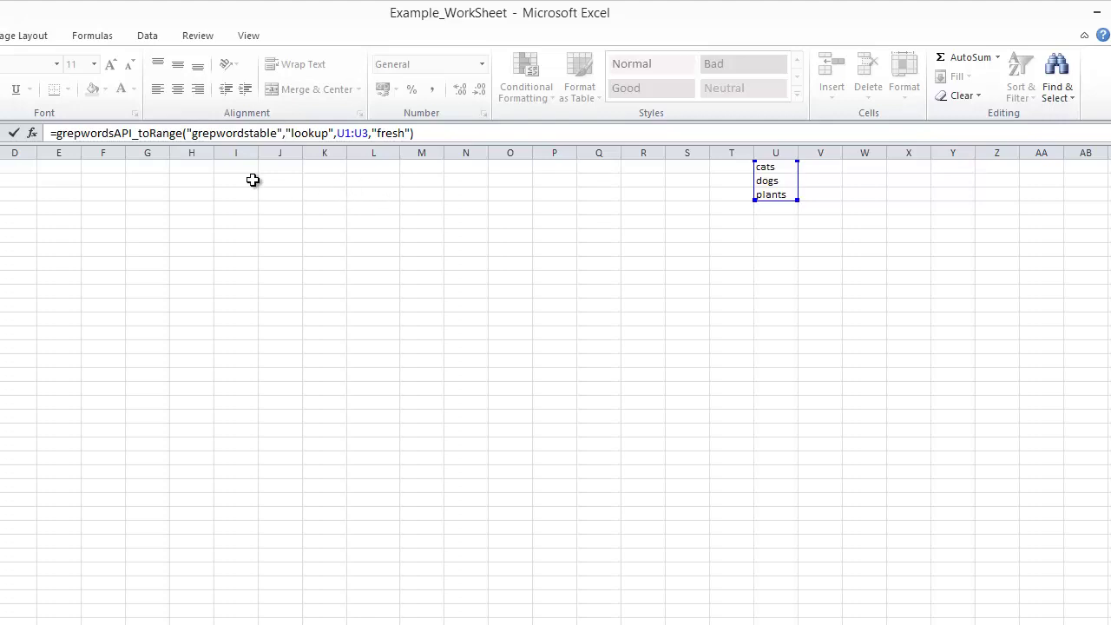
left_click_drag(139, 132, 183, 133)
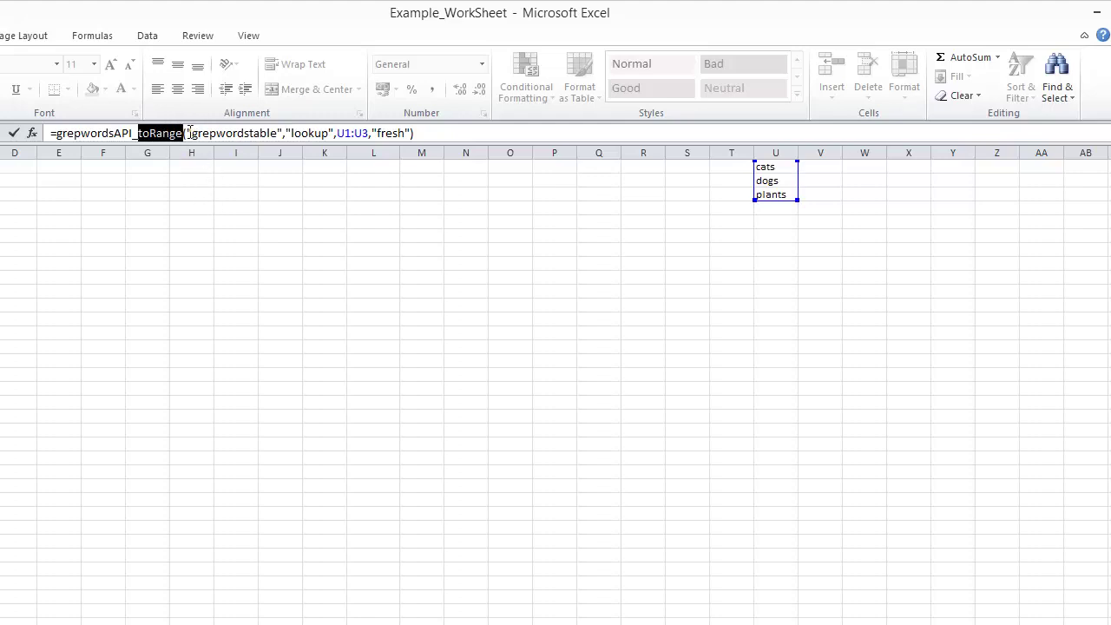
left_click_drag(187, 133, 285, 134)
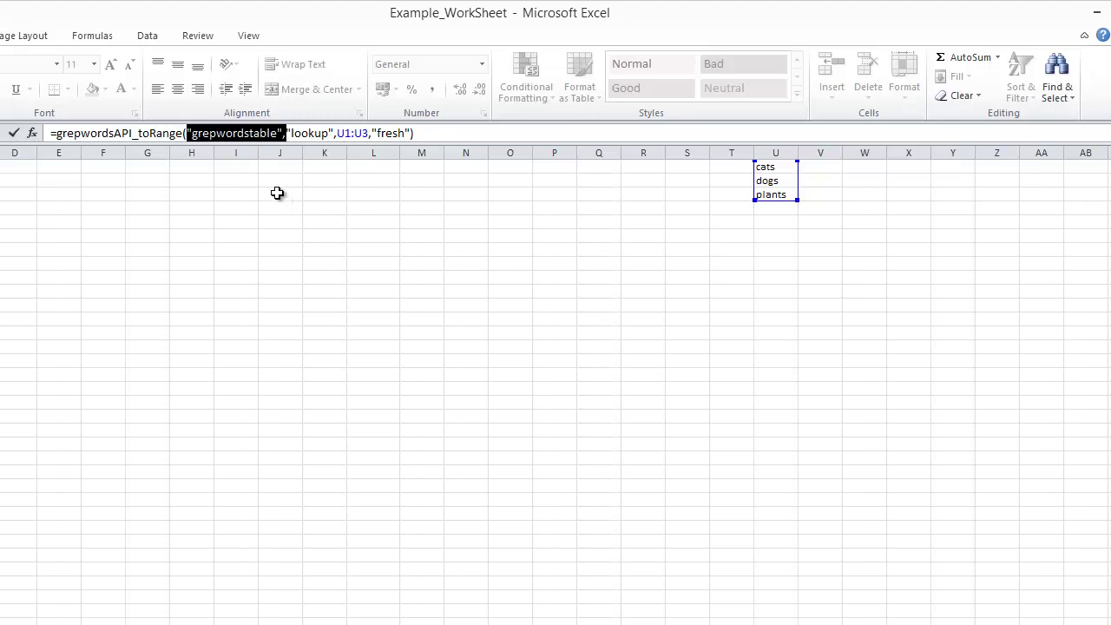
left_click(243, 132)
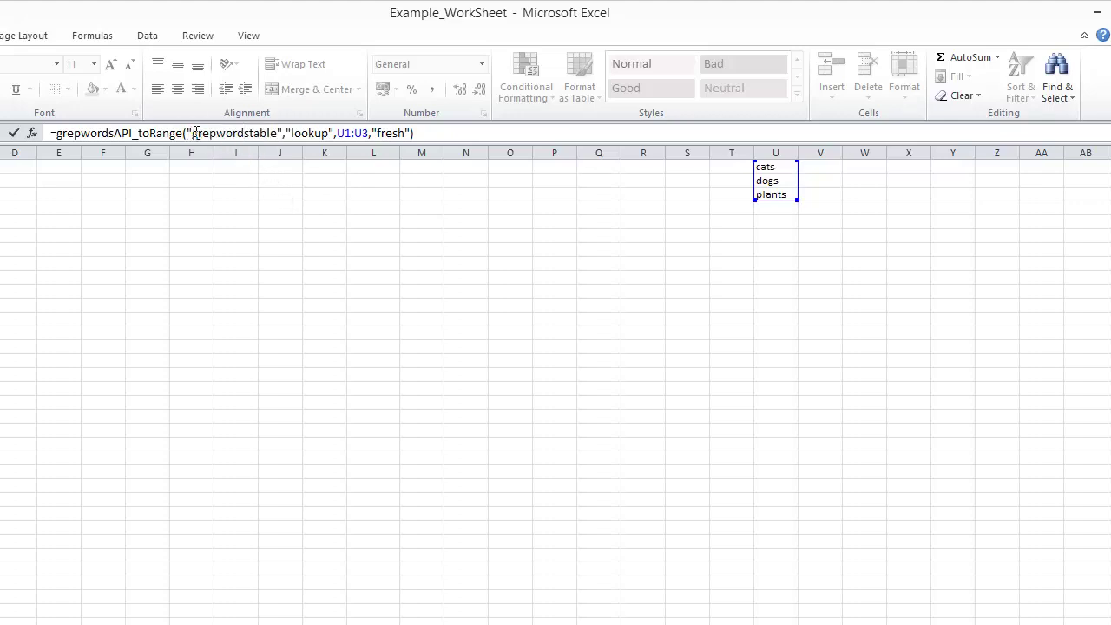
left_click_drag(188, 133, 283, 135)
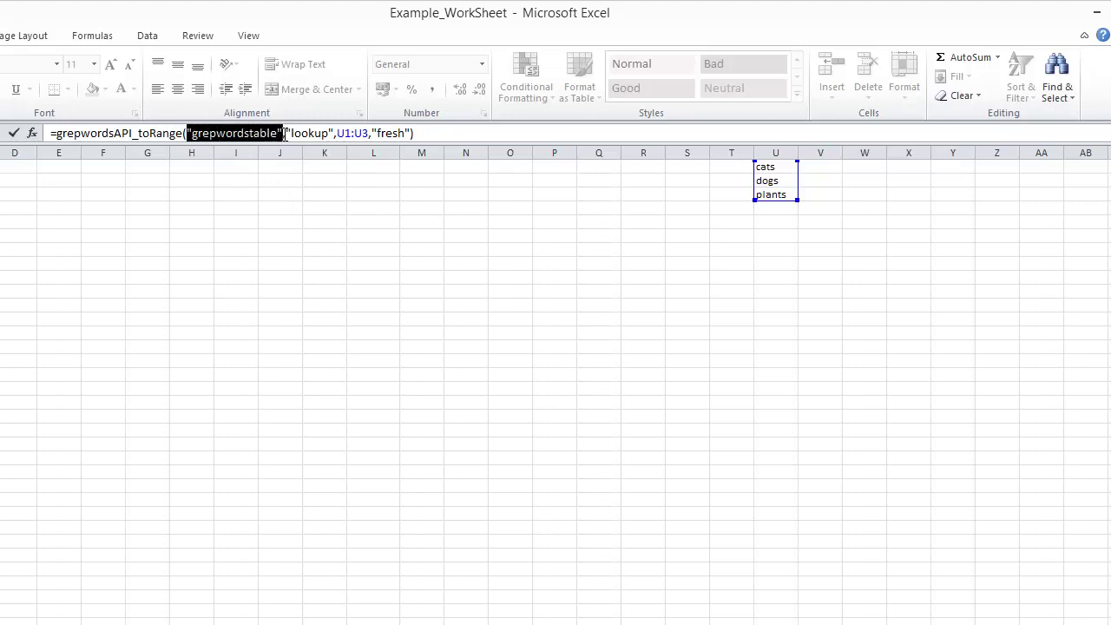
left_click(308, 133)
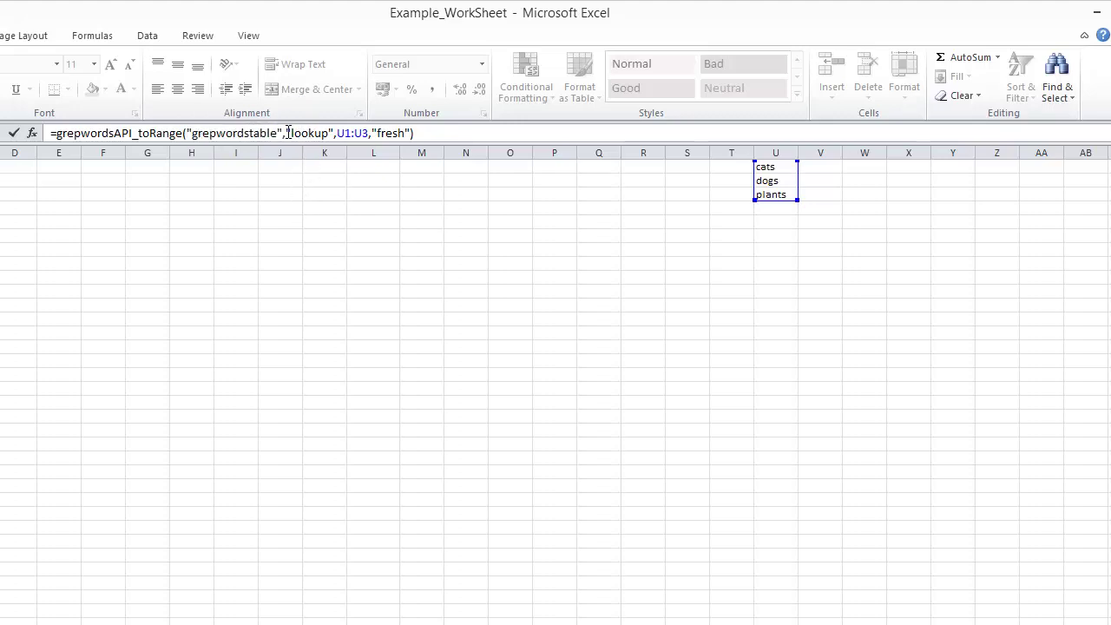
left_click_drag(287, 133, 334, 132)
left_click(306, 135)
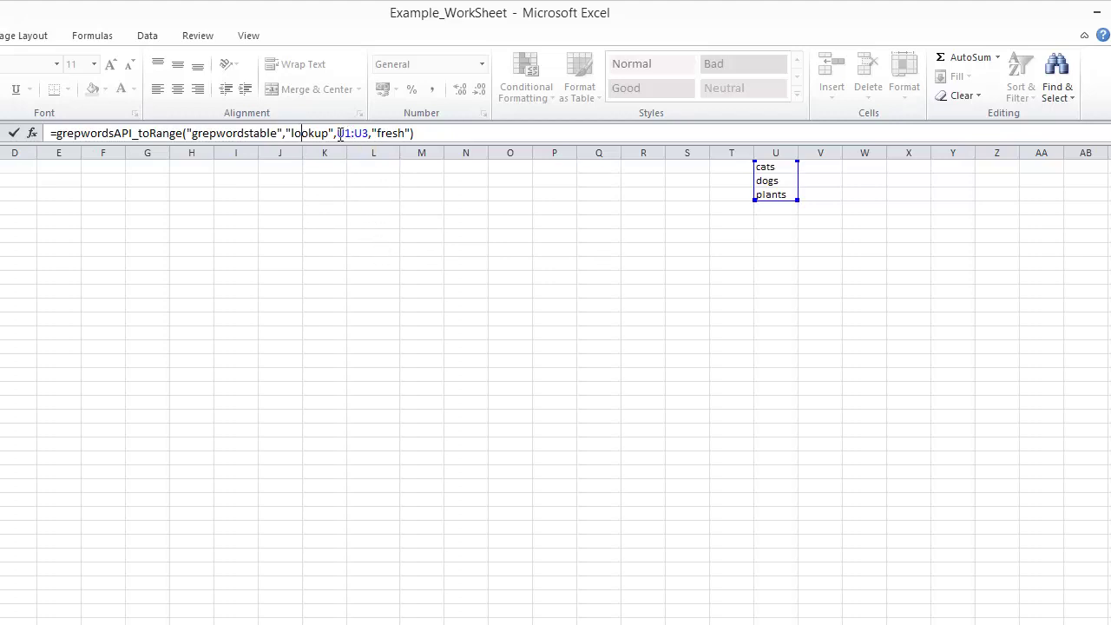
Reselect cells U1:U3 as the keyword range argument of the grepwordsAPI_toRange formula
left_click_drag(341, 134, 371, 135)
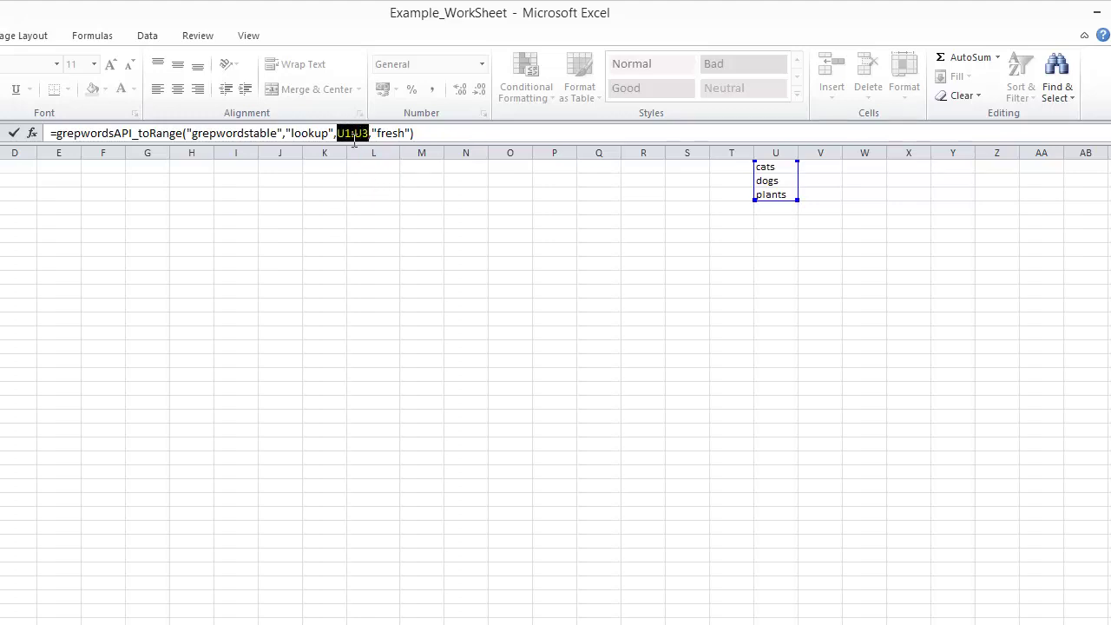
left_click(787, 167)
left_click_drag(787, 178, 785, 194)
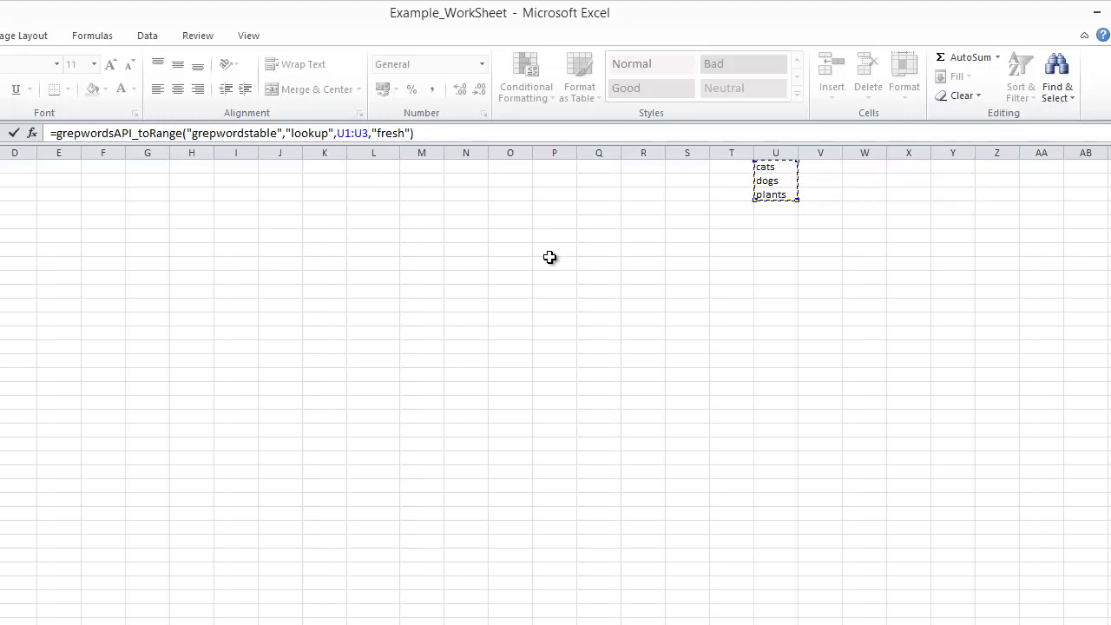
Commit the formula =grepwordsAPI_toRange("grepwordstable","lookup",U1:U3,"fresh") in cell A1
key("F2")
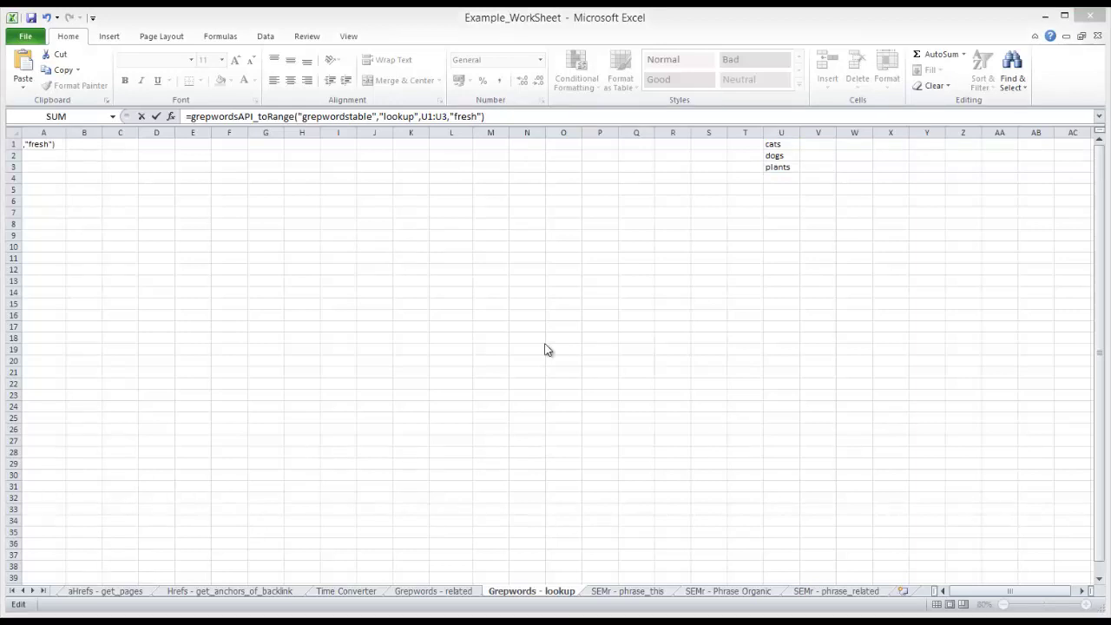
left_click(493, 118)
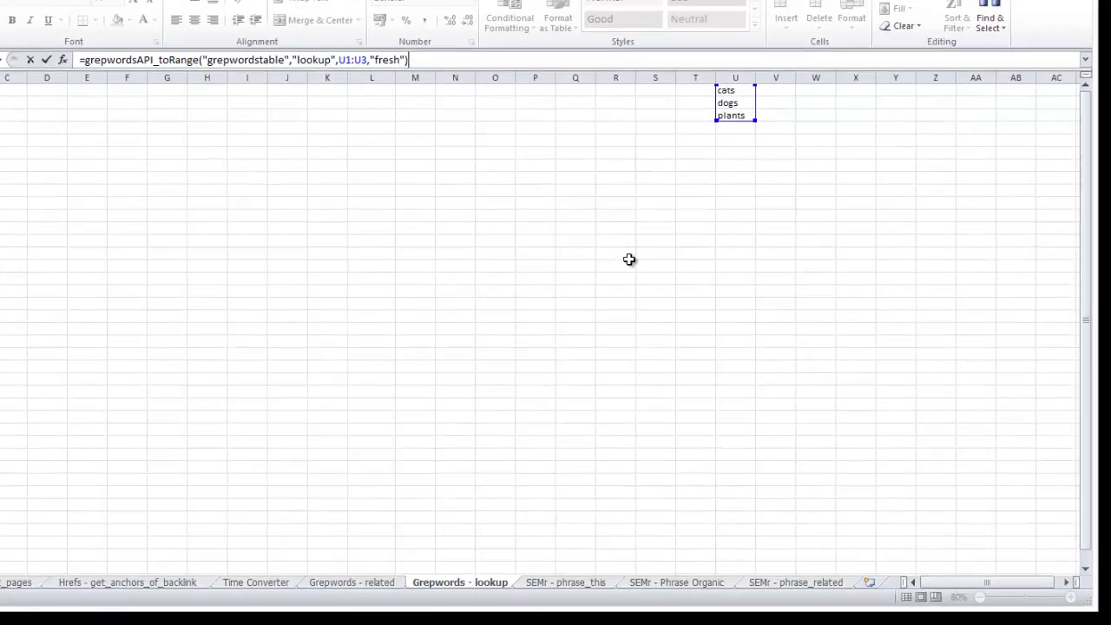
key("Return")
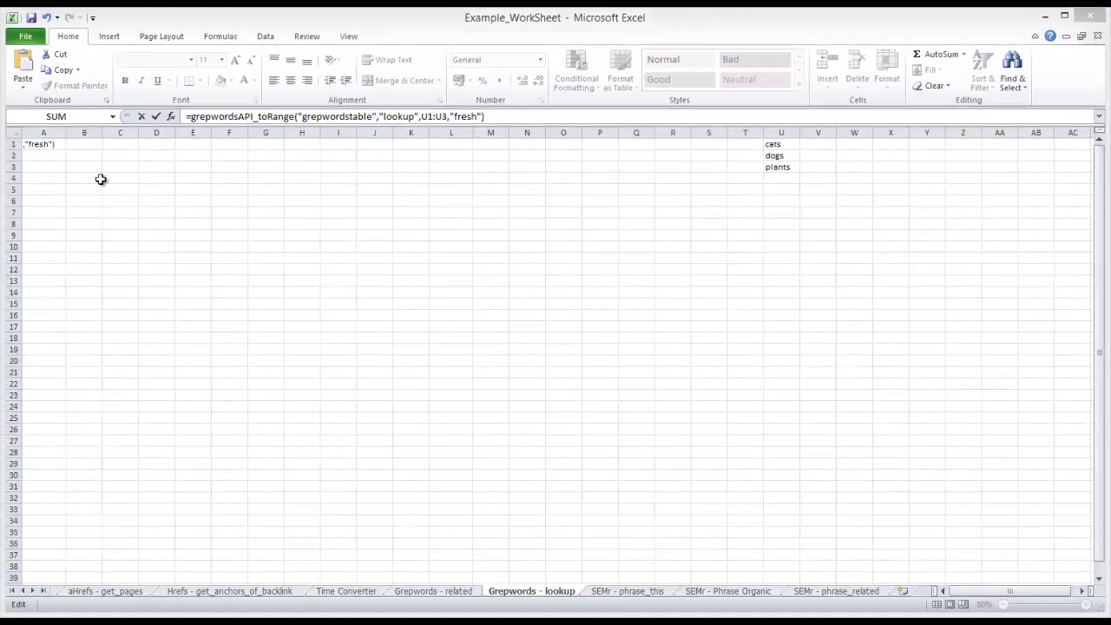
left_click(102, 180)
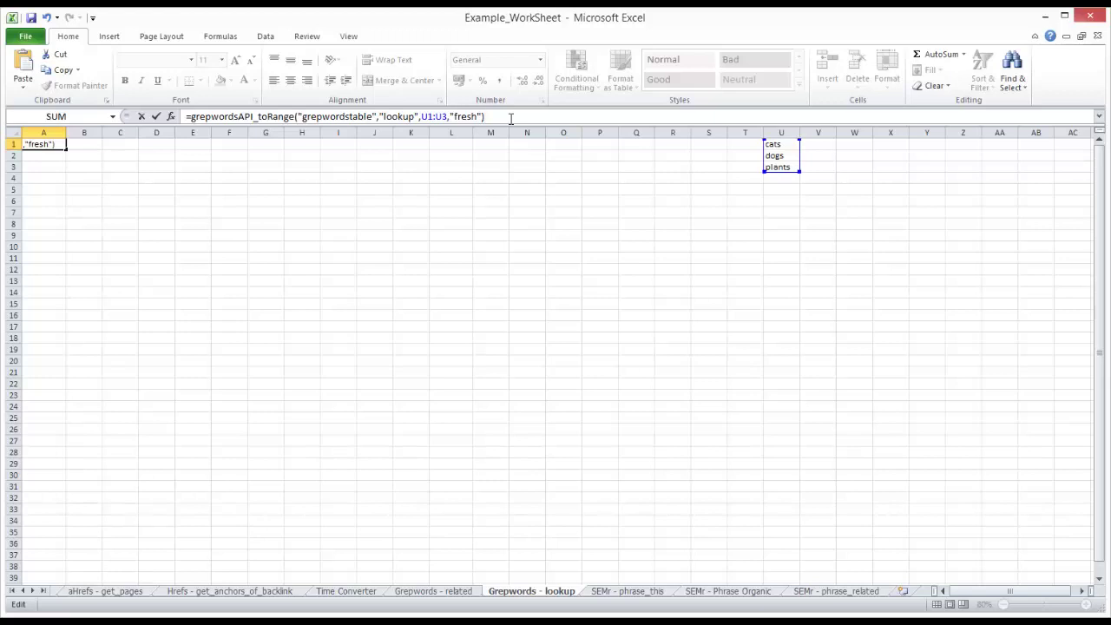
key("Return")
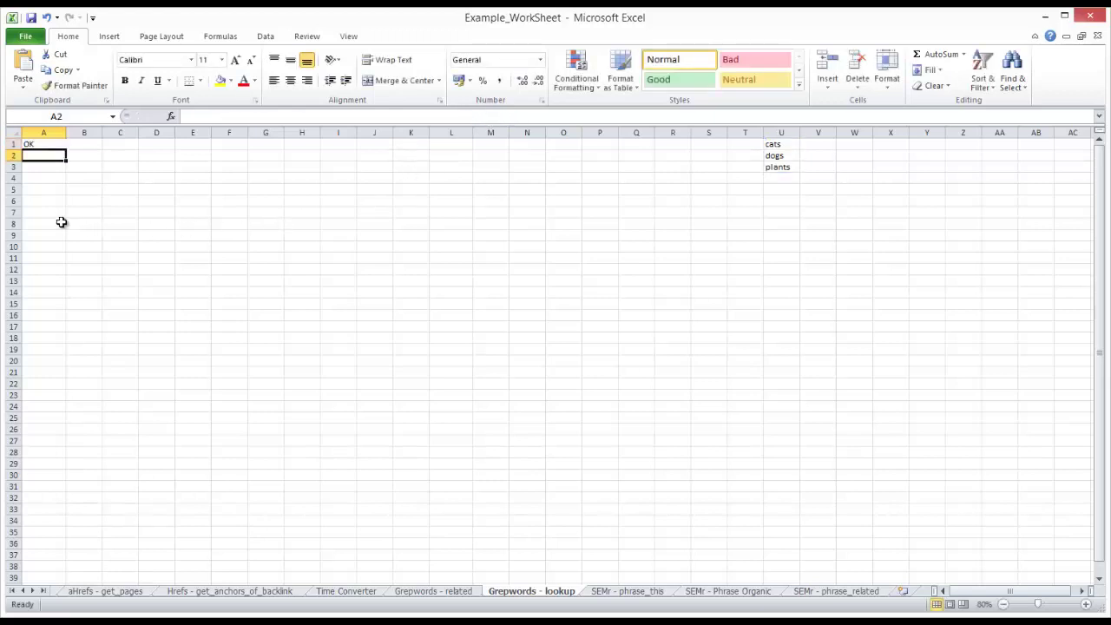
Create a table at cell A6 without marking it as having headers
left_click(62, 222)
left_click(52, 201)
left_click(43, 144)
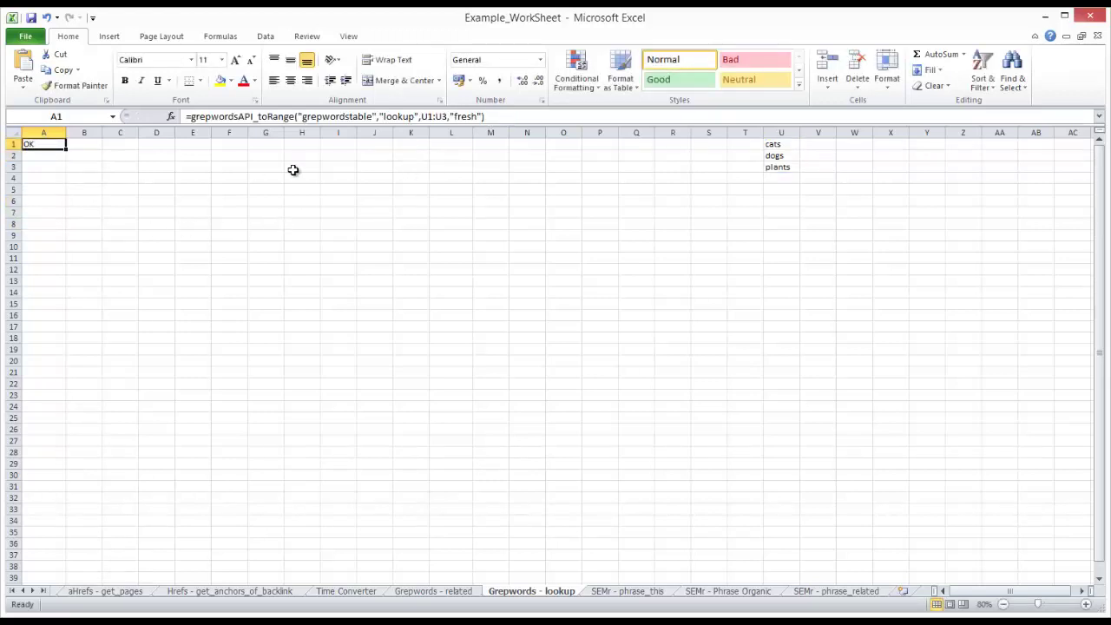
left_click(54, 236)
left_click(43, 201)
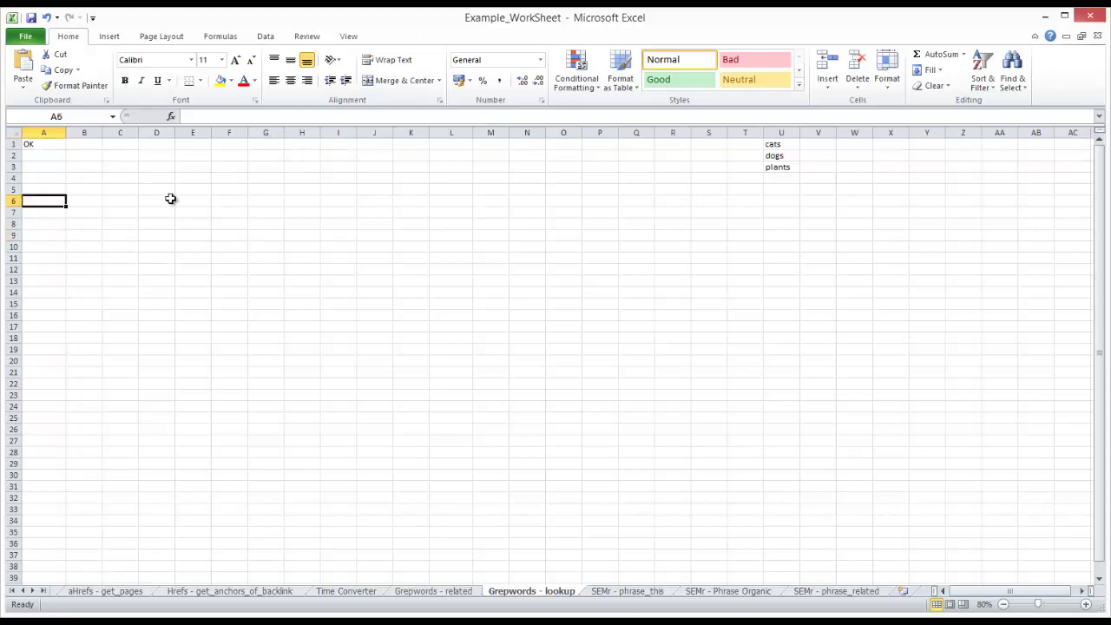
key("ctrl+t")
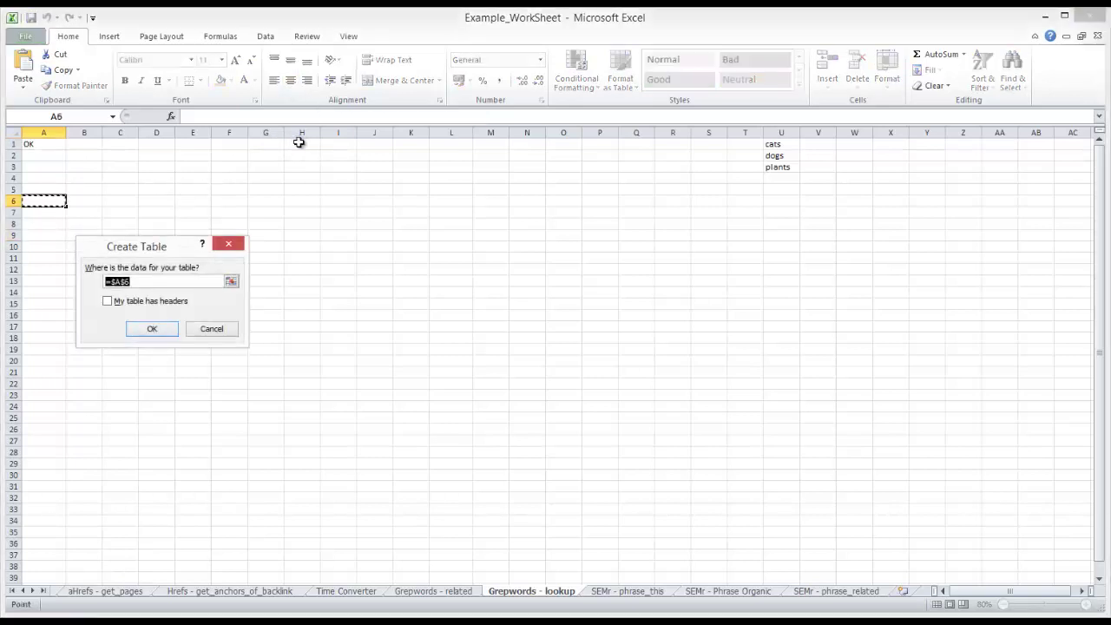
left_click(160, 327)
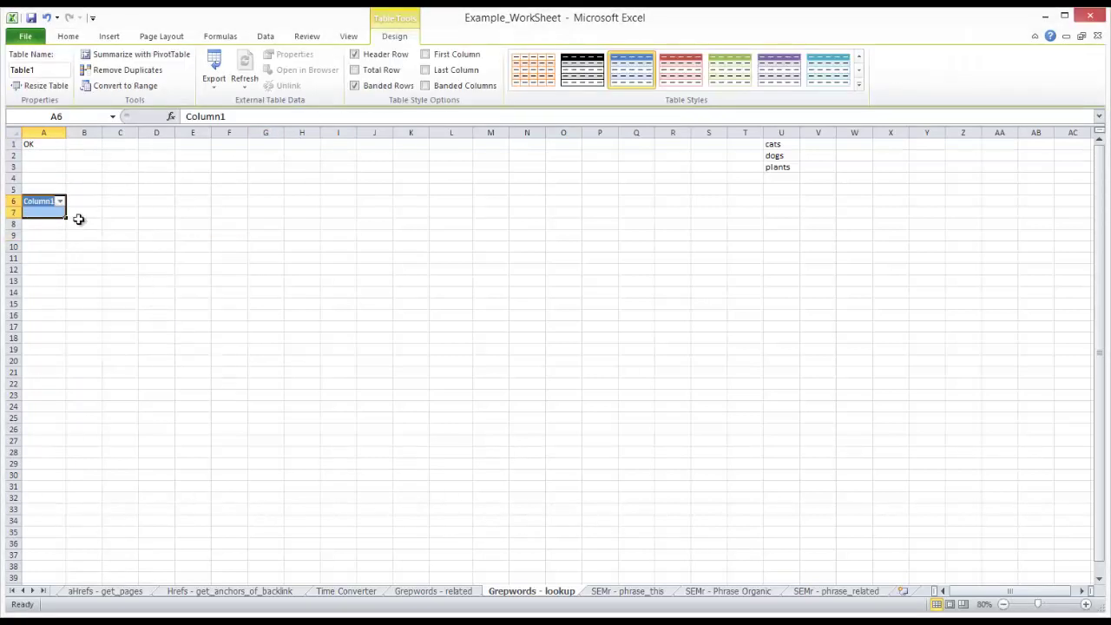
Name the new table grepwordstable to match the table name in the A1 formula
left_click(46, 143)
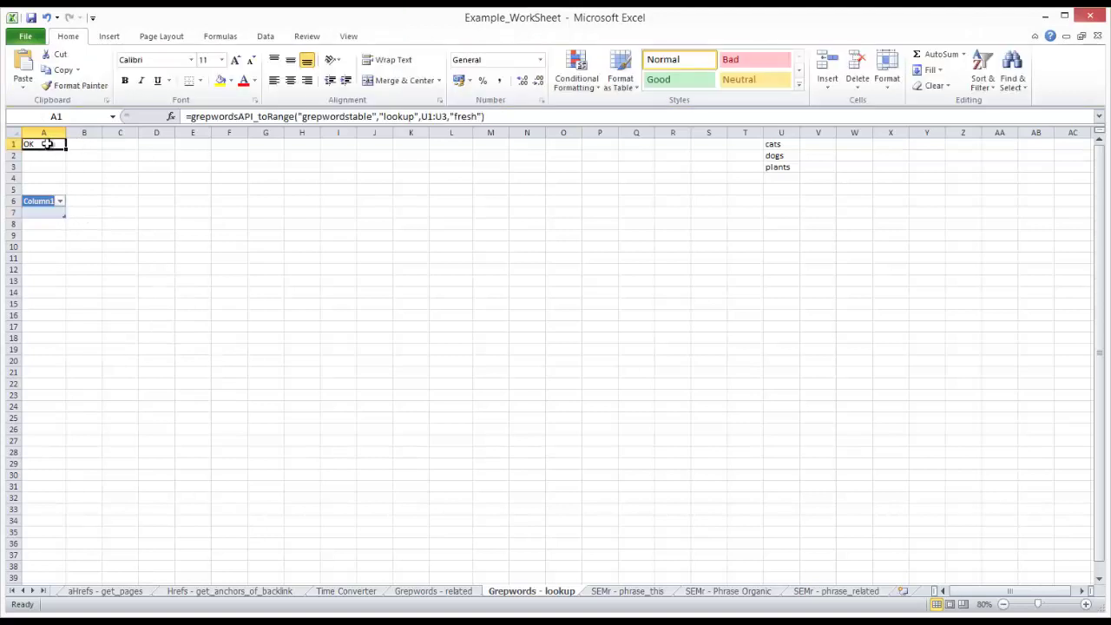
left_click(43, 212)
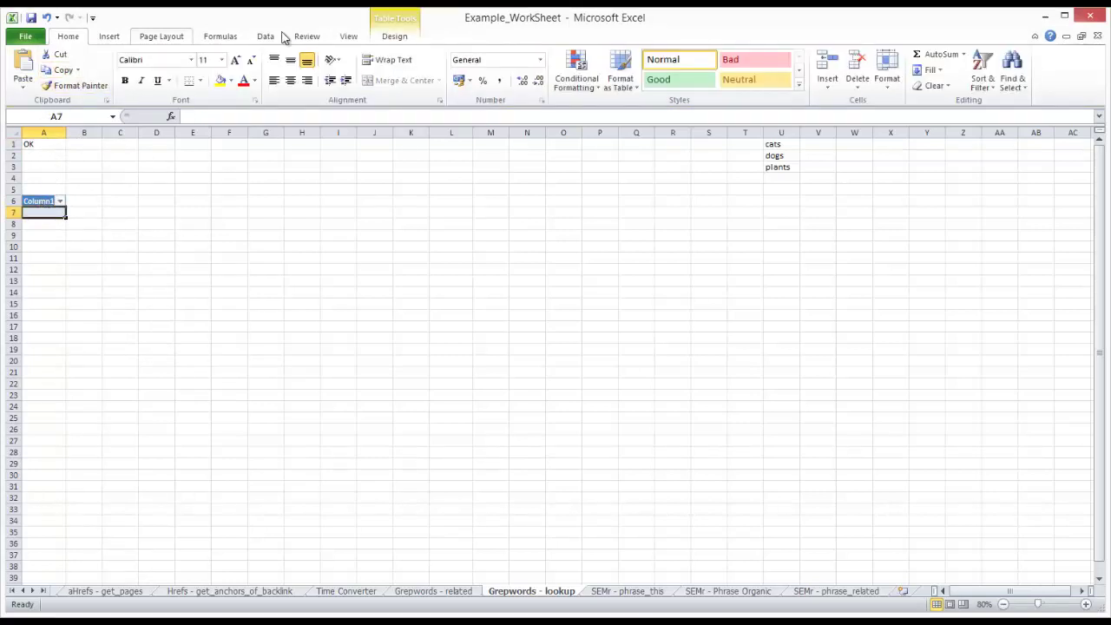
left_click(394, 36)
left_click(59, 70)
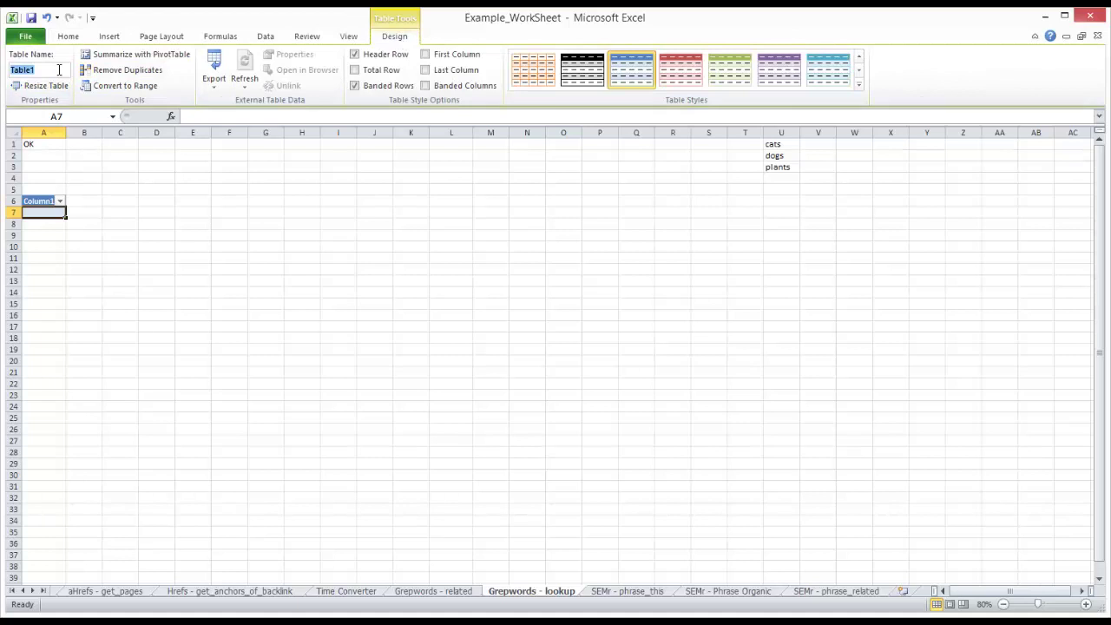
type("grepwordstable")
Re-enter the unchanged formula in A1 to fill grepwordstable with the keyword data
left_click(49, 146)
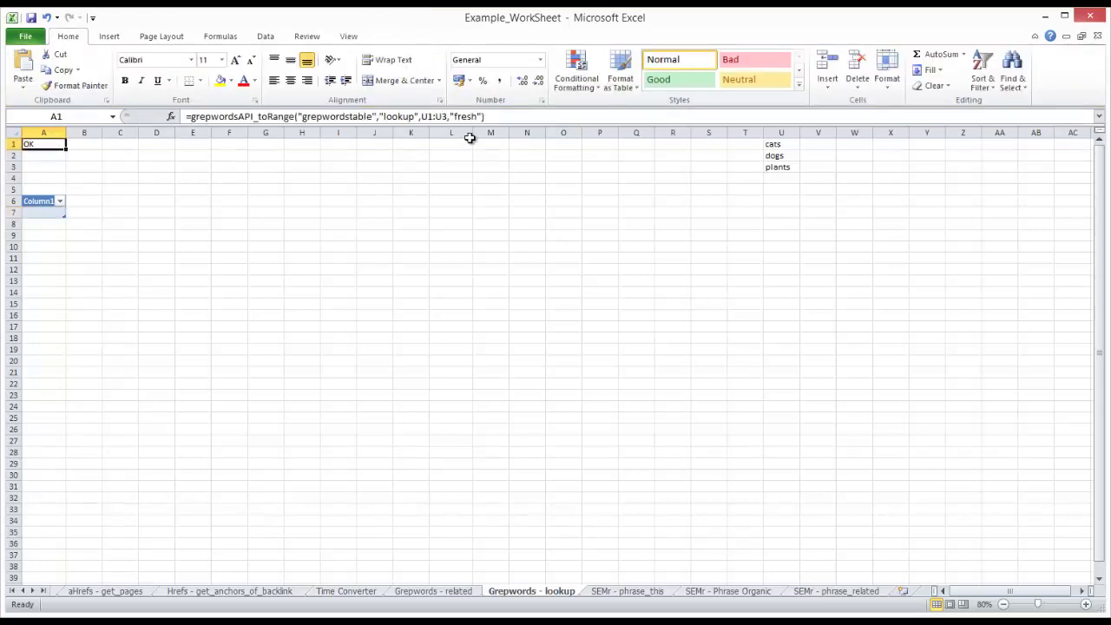
left_click(491, 118)
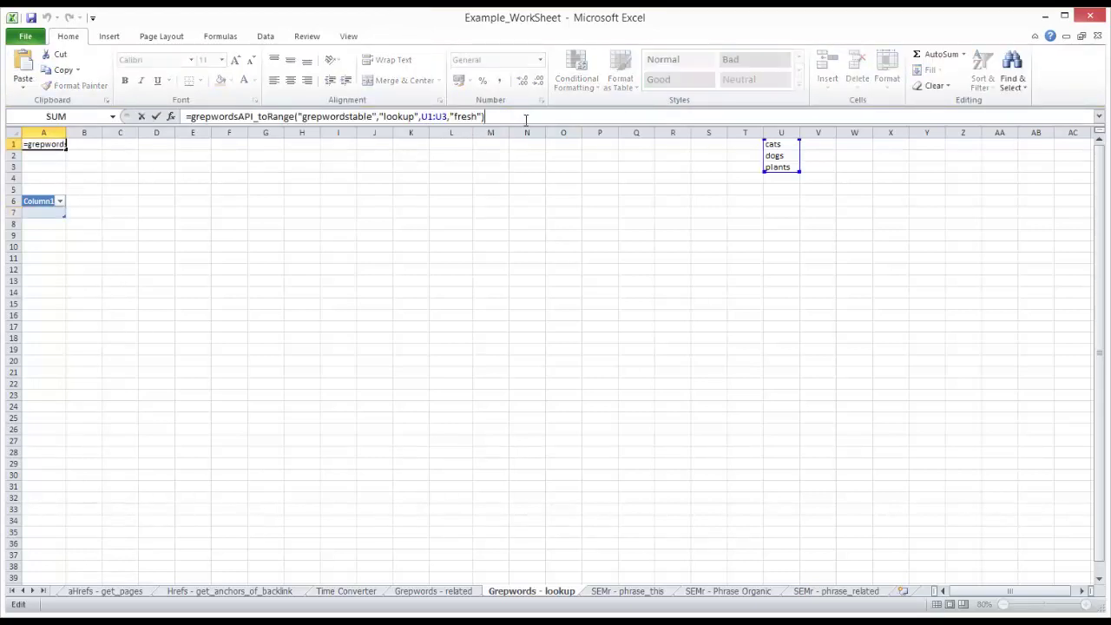
key("Return")
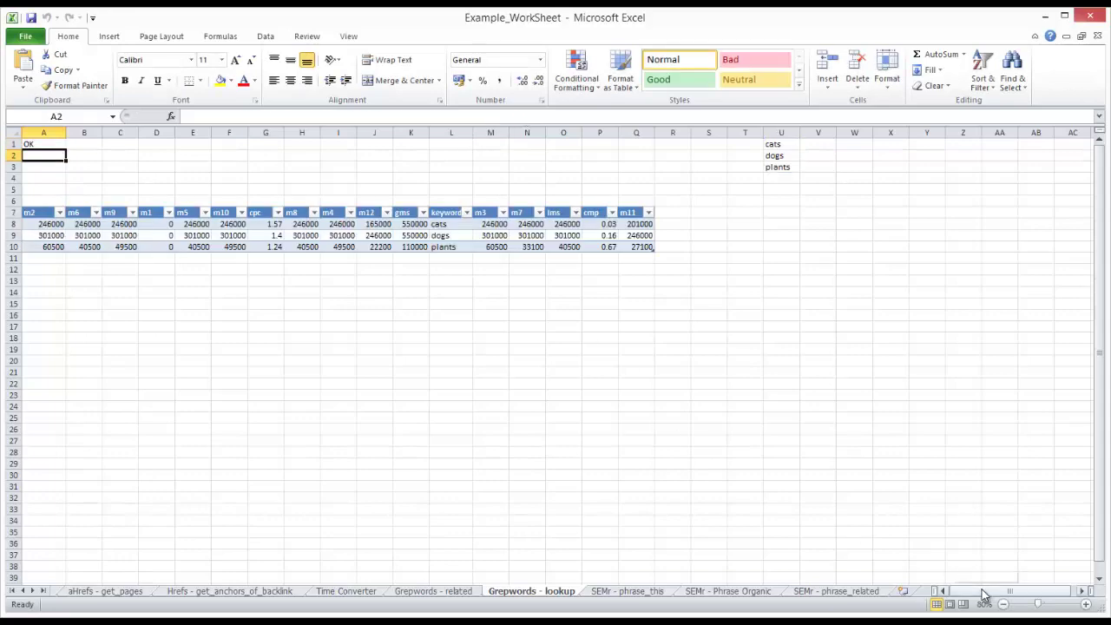
Examine the returned keyword table, comparing the keyword column with the monthly volume columns such as m1, m2, m6 and m9
left_click(373, 303)
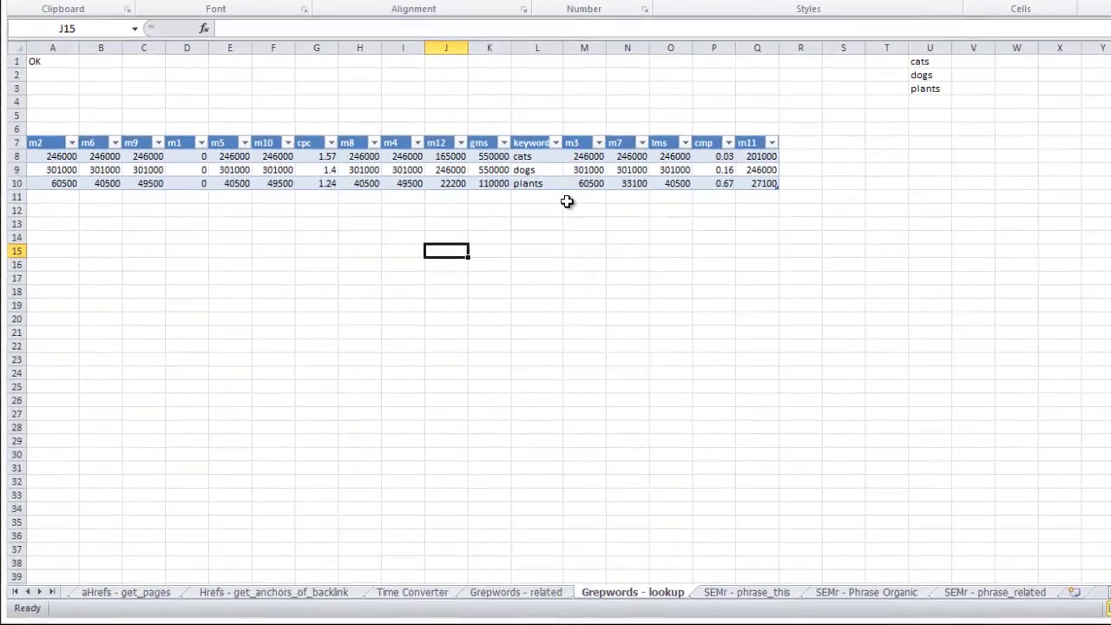
left_click_drag(439, 222, 449, 248)
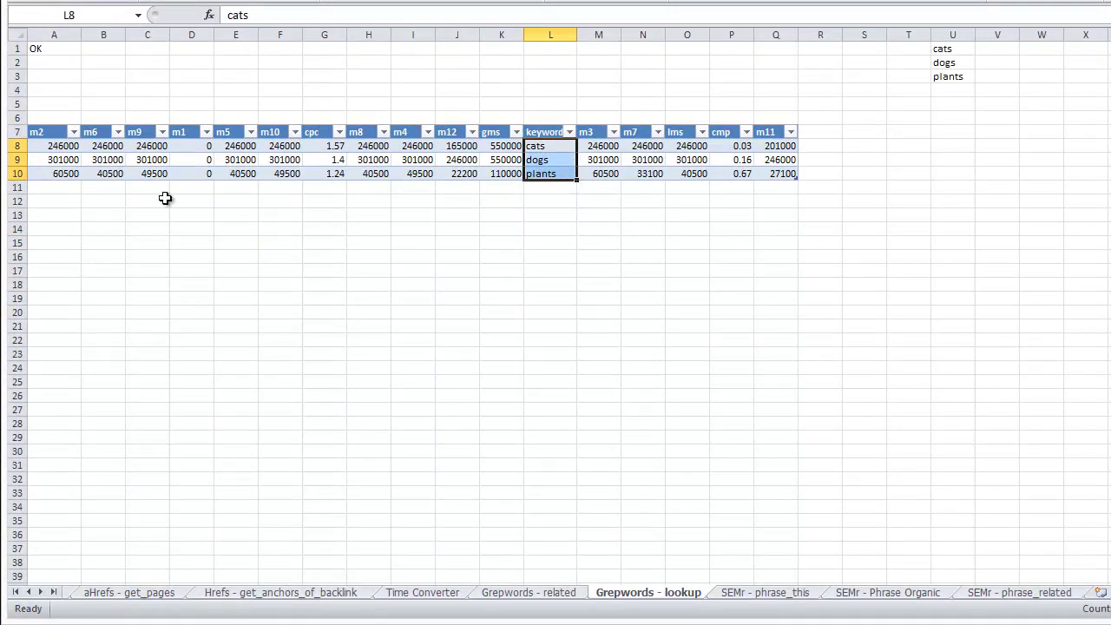
left_click(189, 148)
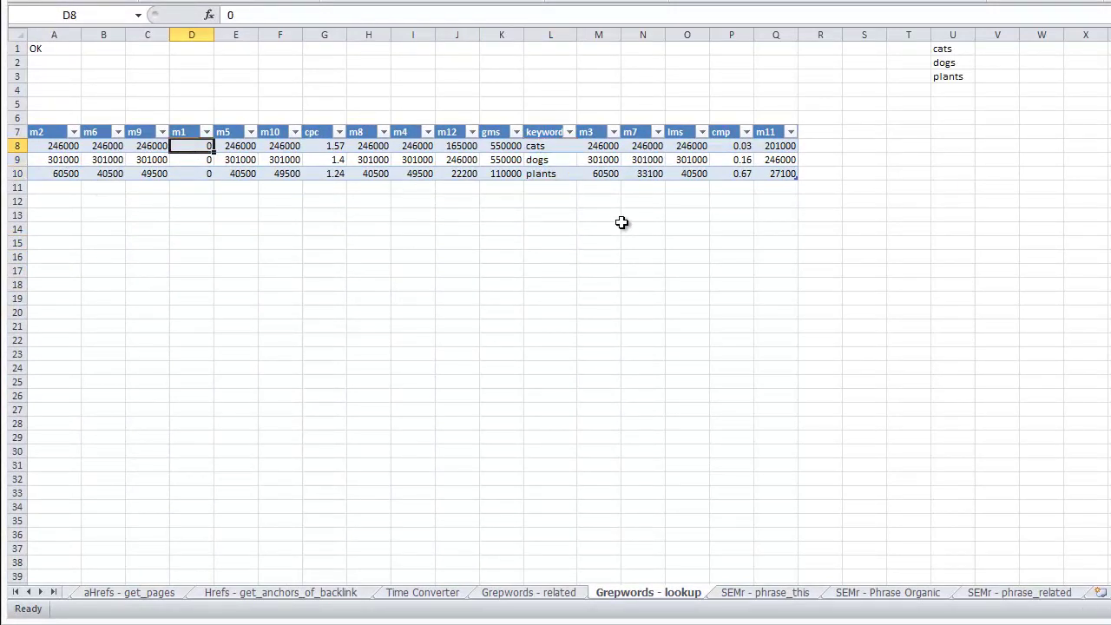
left_click(52, 145)
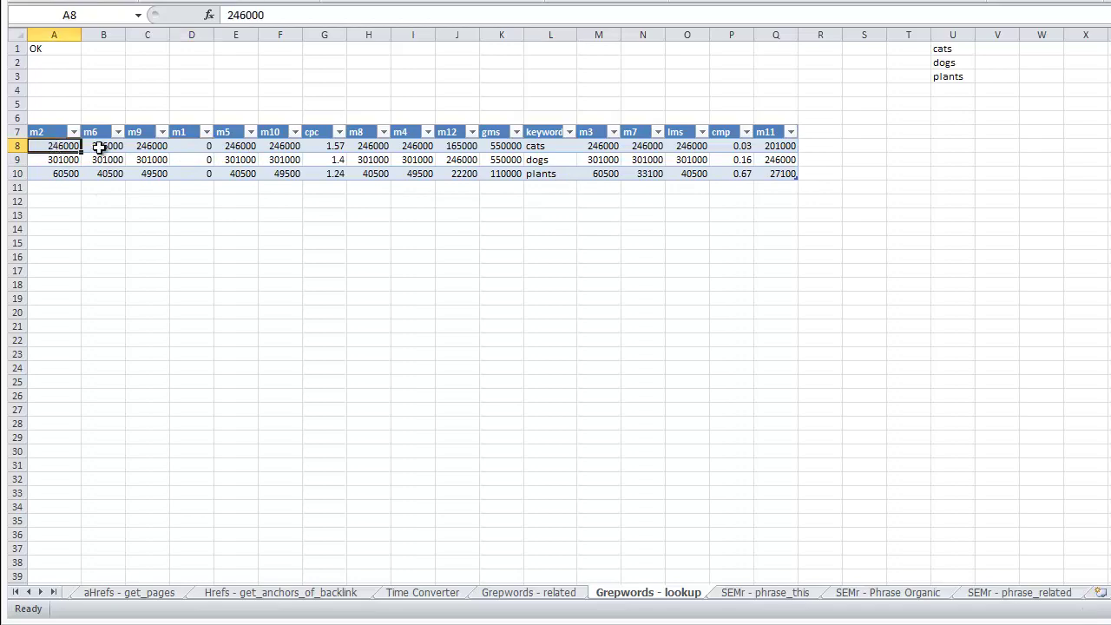
left_click(101, 147)
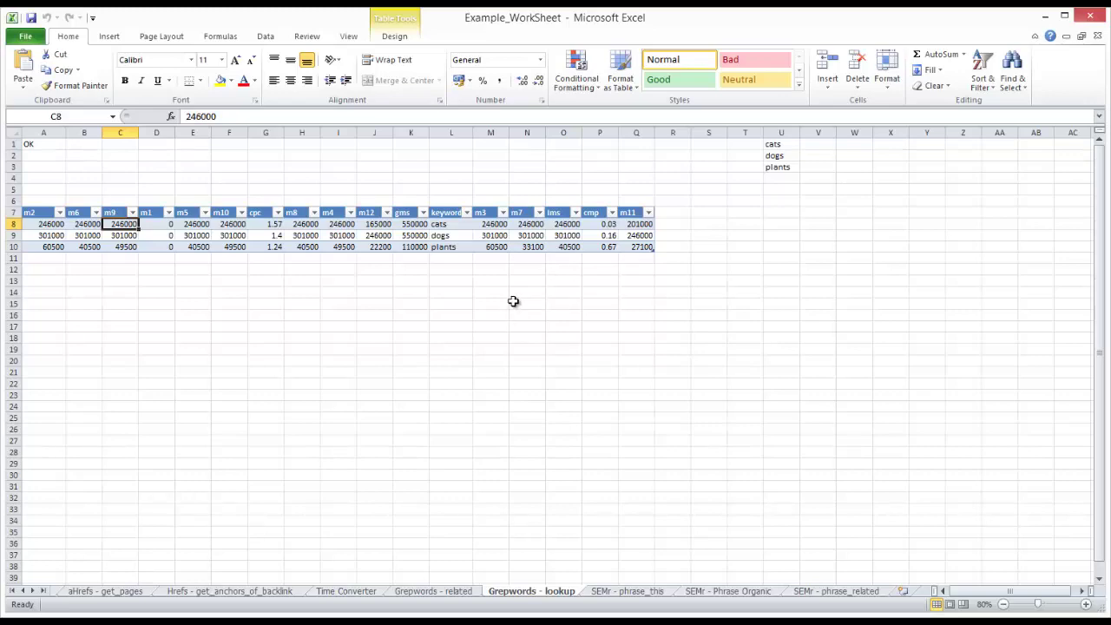
left_click(410, 301)
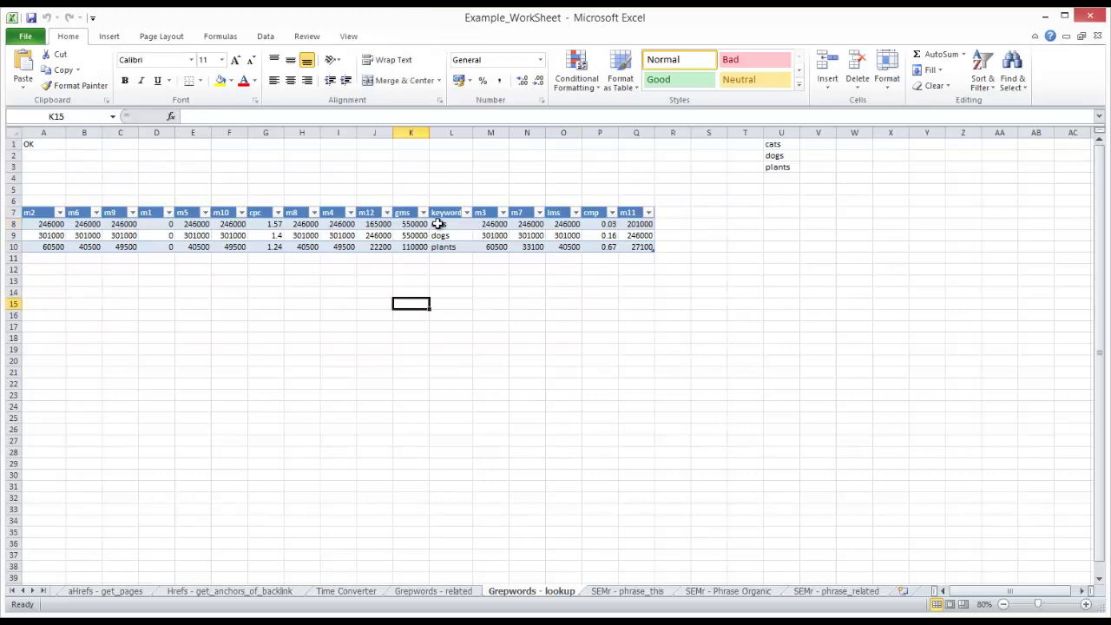
left_click(438, 224)
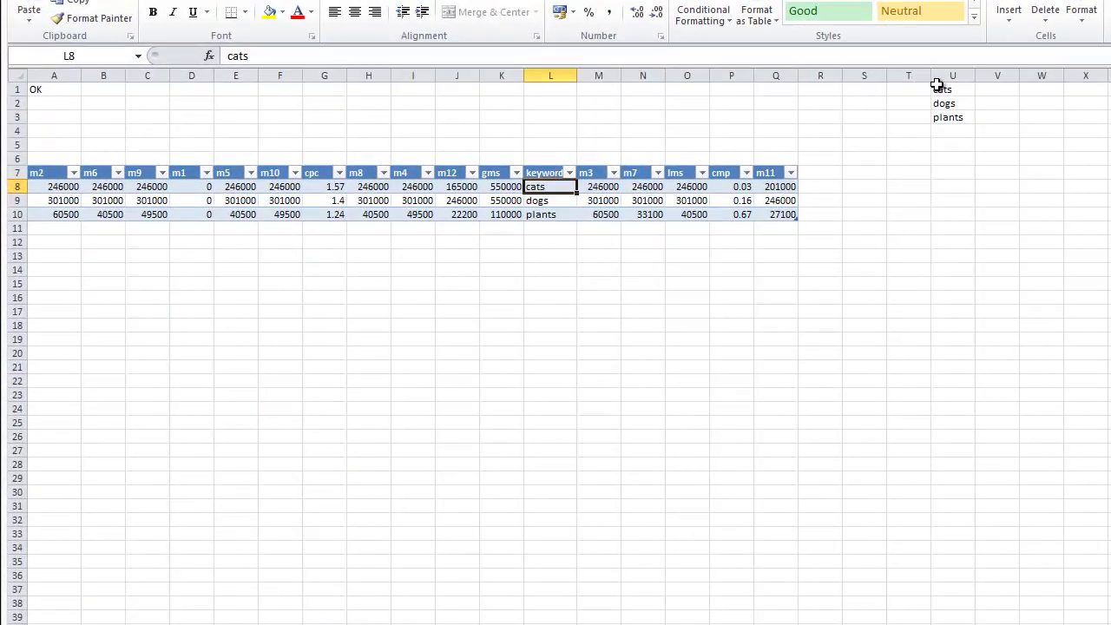
Replace the keyword in U1 with "car loans" to refresh the keyword table
left_click(786, 138)
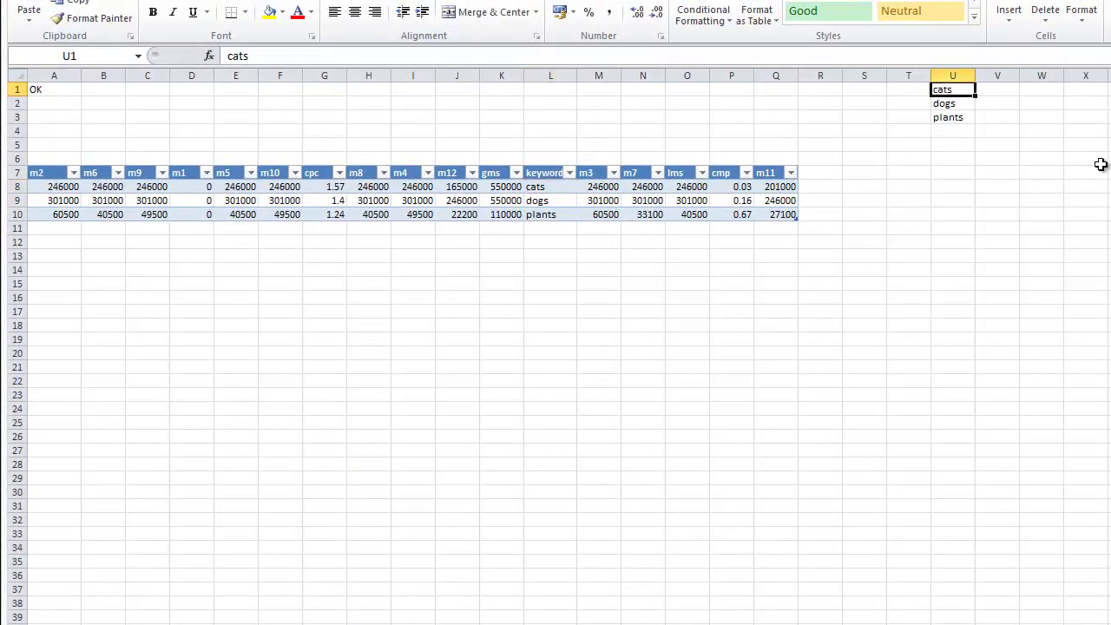
type("car lonas")
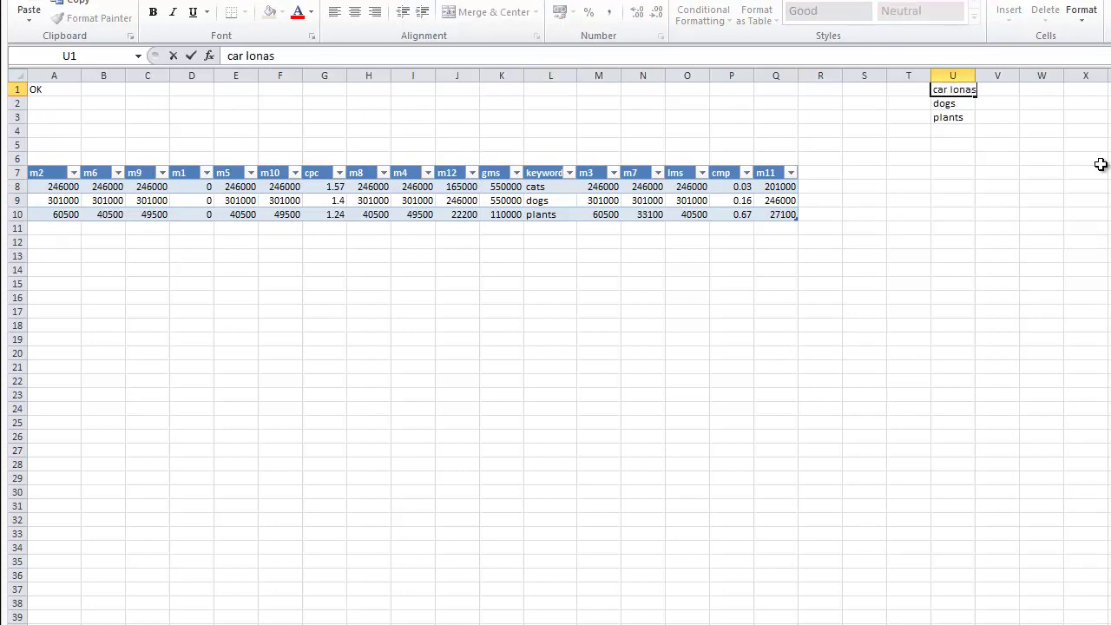
key("Return")
left_click(951, 90)
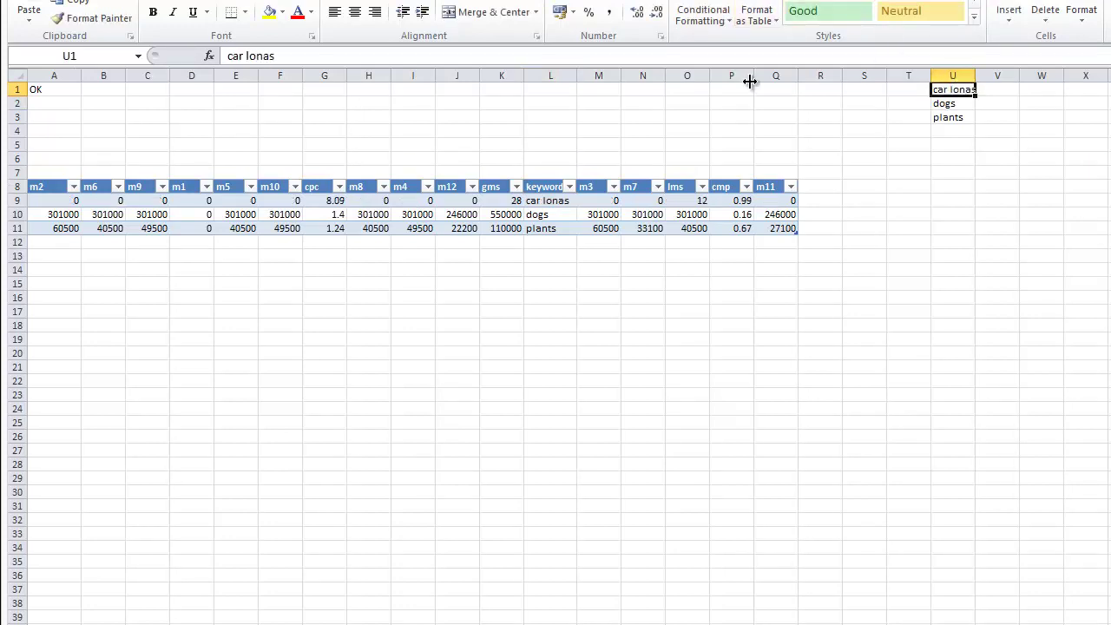
left_click(323, 54)
key("BackSpace")
key("BackSpace")
key("BackSpace")
type("ans")
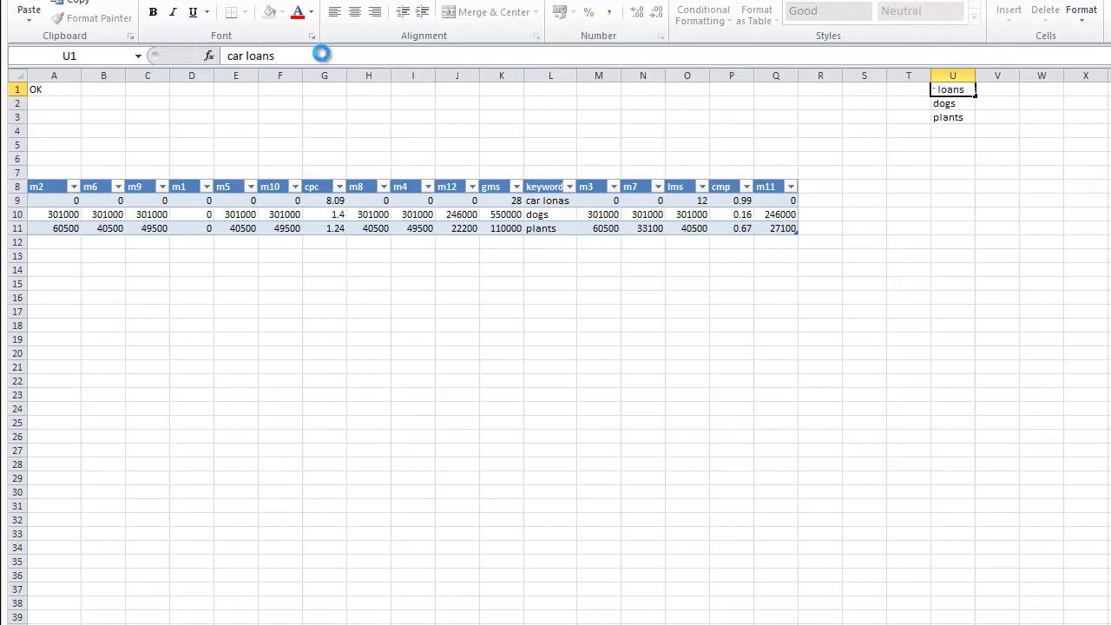
key("Return")
left_click(908, 217)
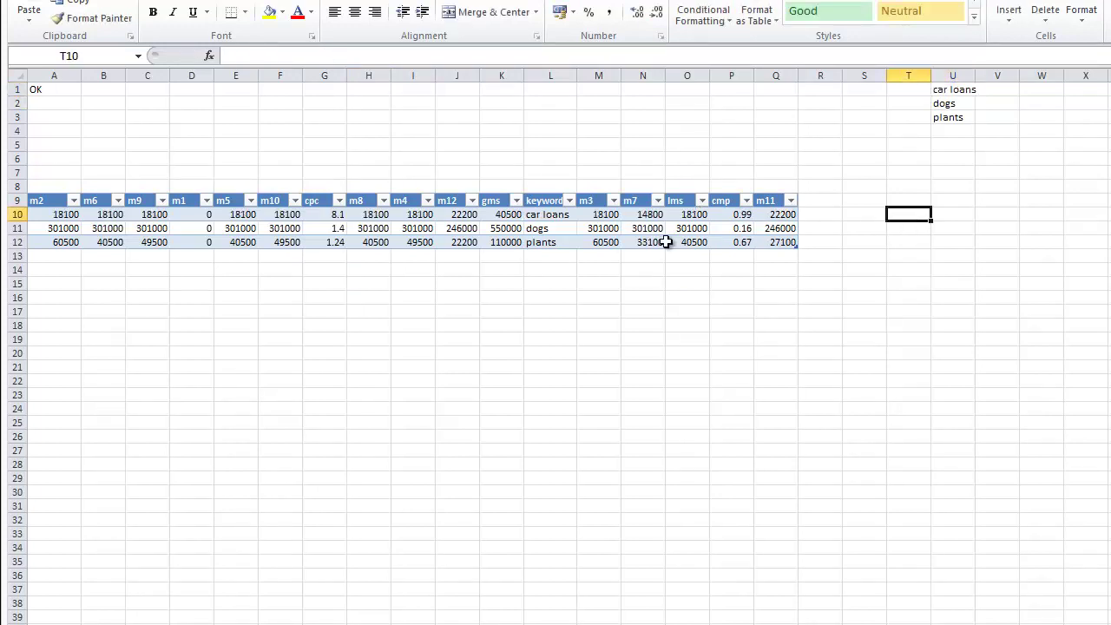
Replace the keyword in U2 with "cars" to refresh the keyword table again
left_click(959, 105)
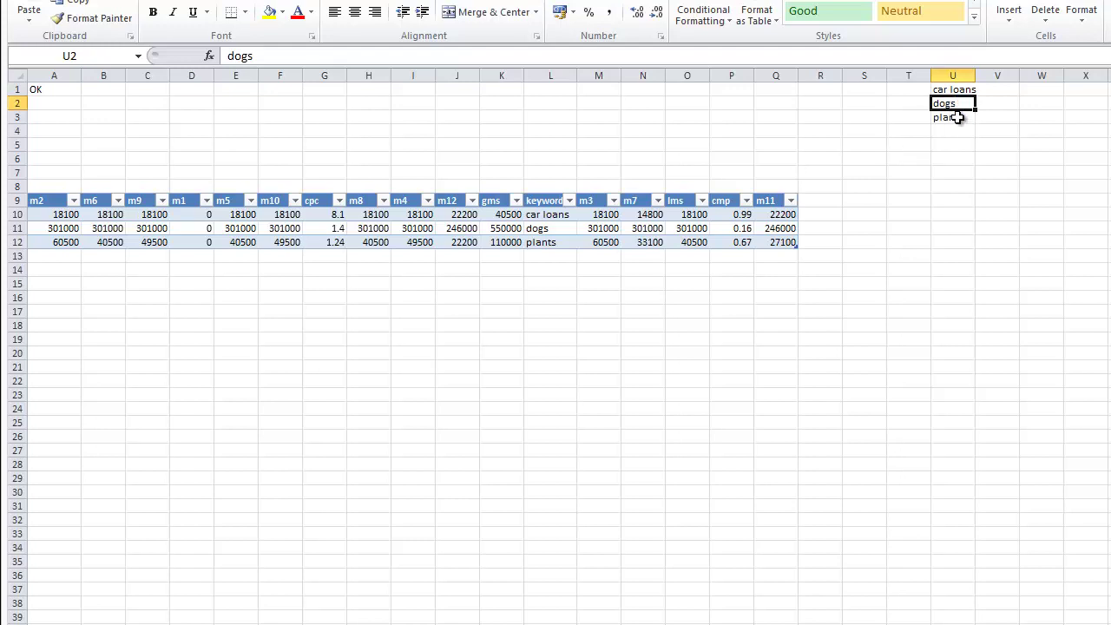
left_click(956, 117)
left_click(939, 103)
left_click(53, 95)
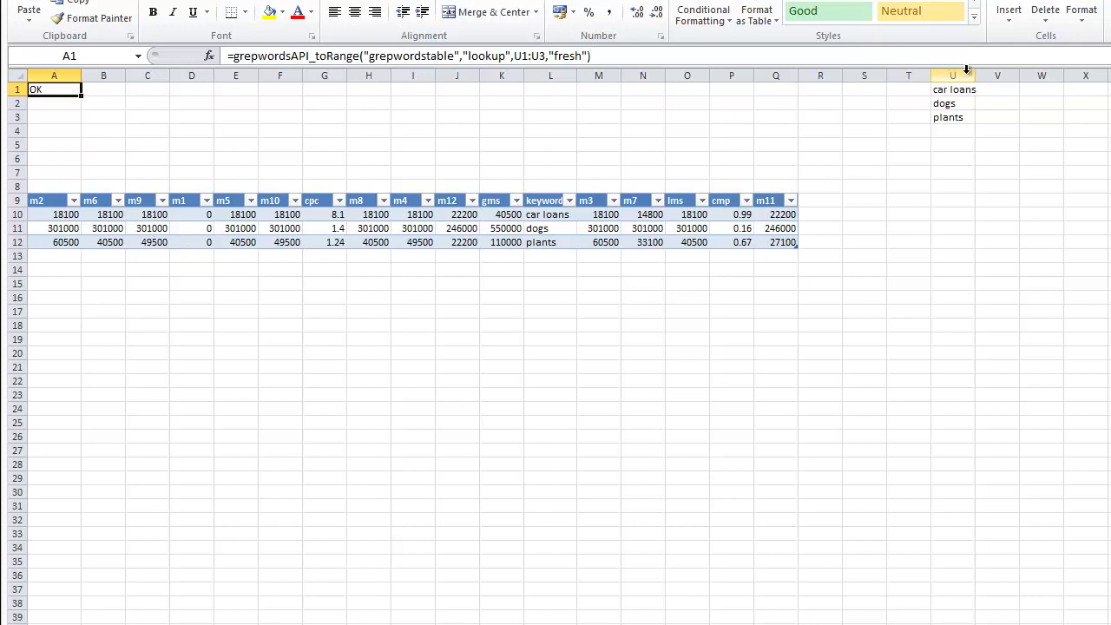
left_click(953, 103)
type("cars")
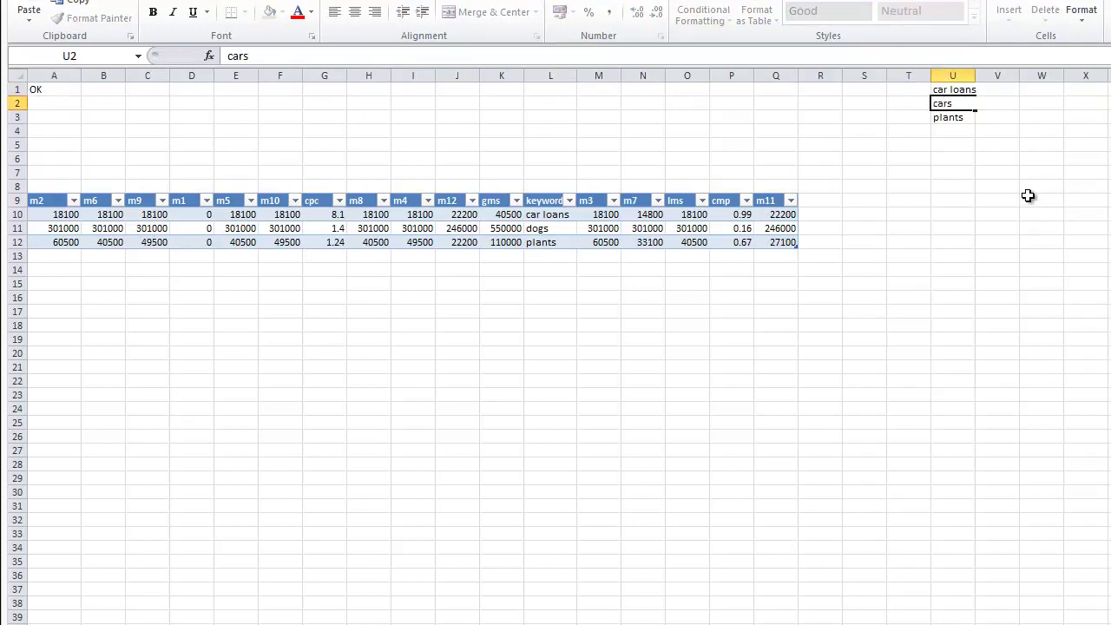
key("Return")
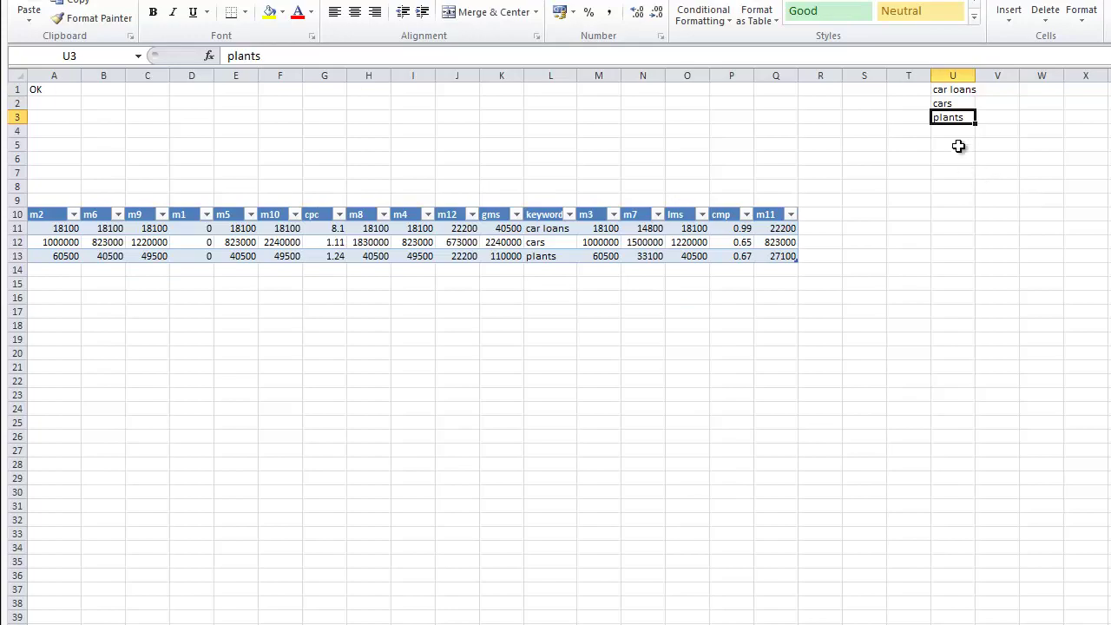
Delete the empty rows 6 to 8 above the keyword table
left_click_drag(18, 159, 18, 186)
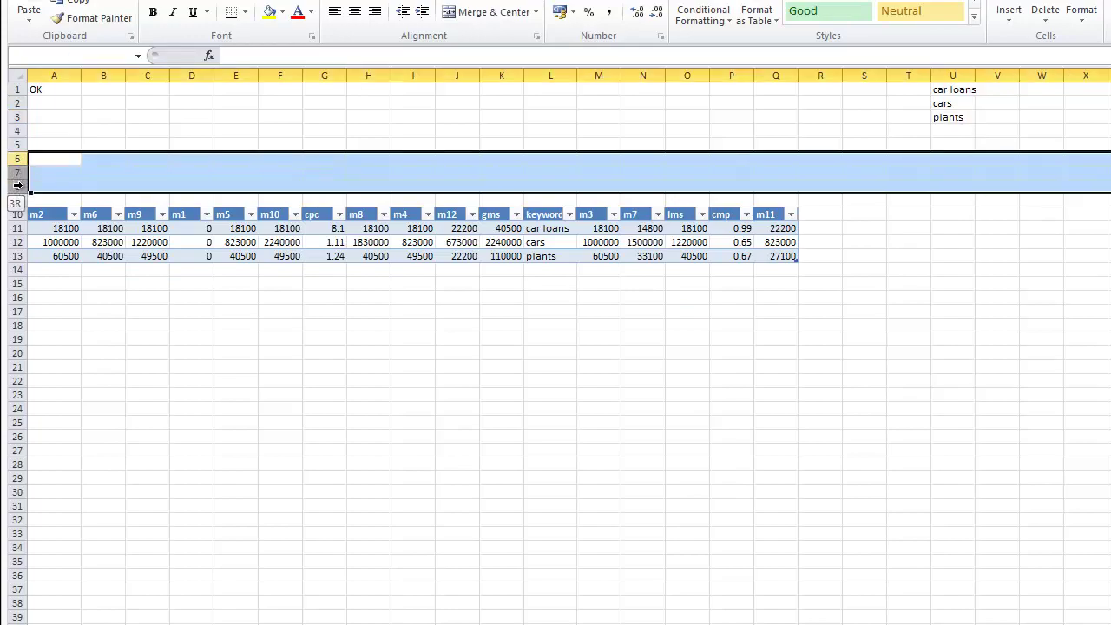
right_click(18, 186)
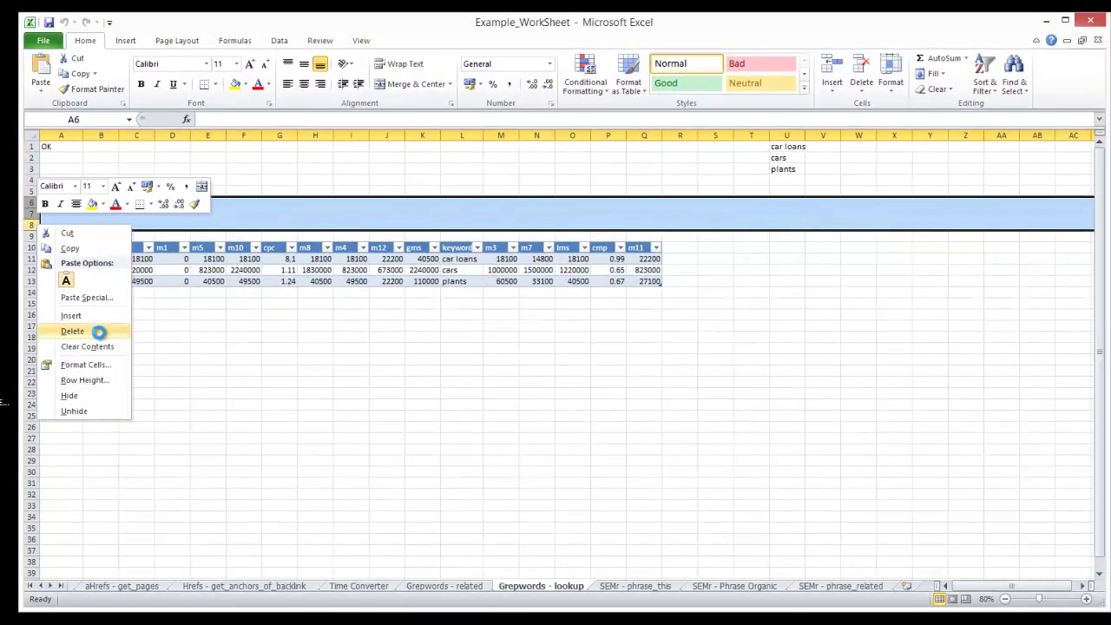
left_click(71, 326)
left_click(375, 173)
left_click(318, 194)
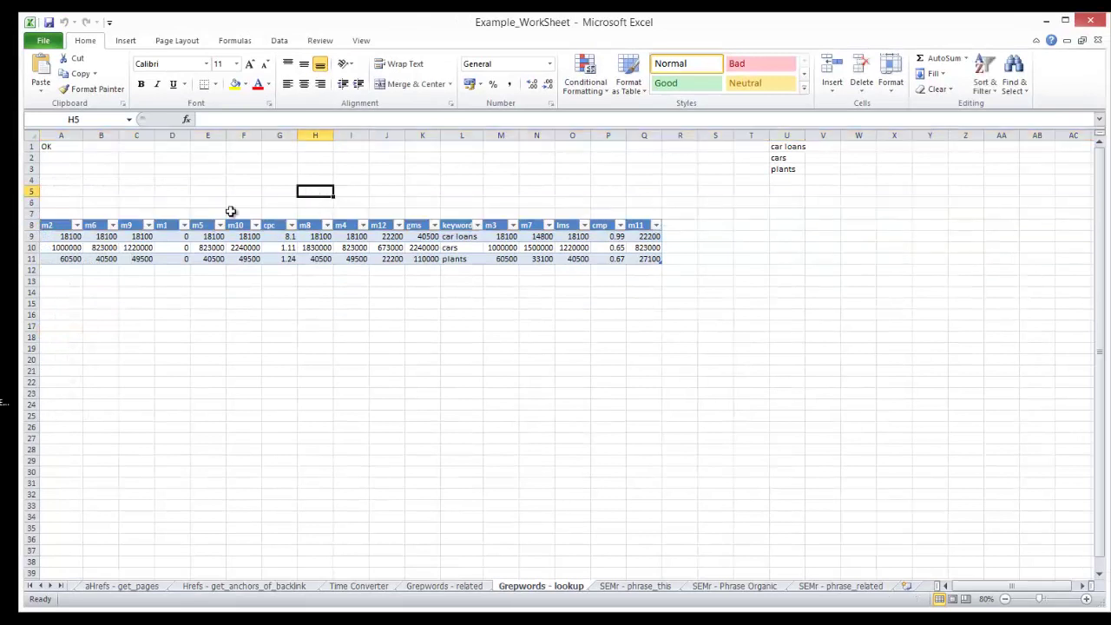